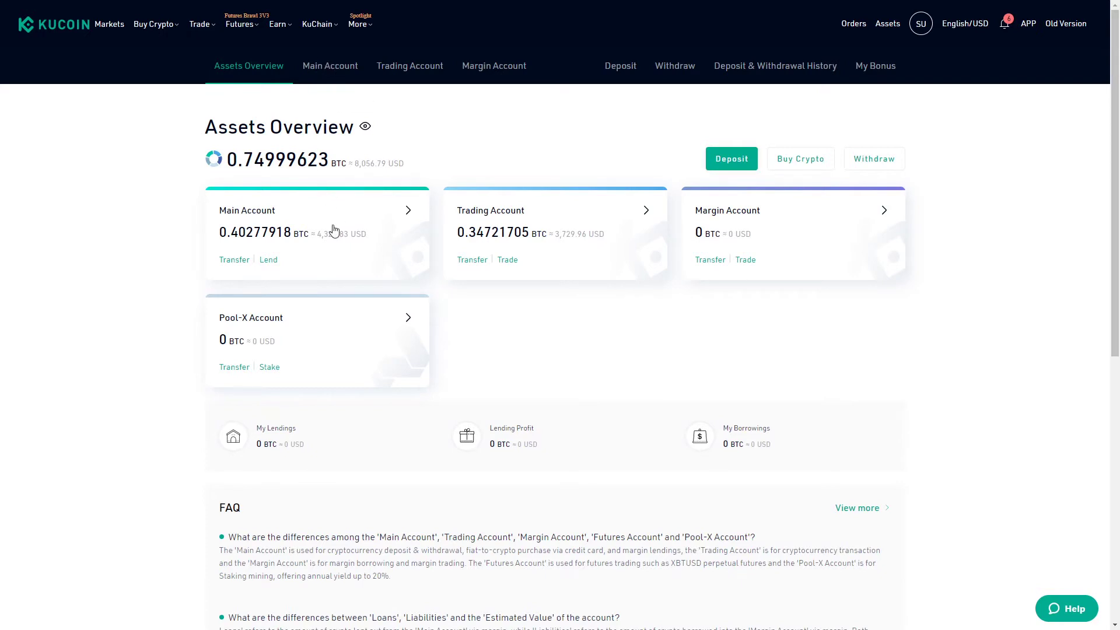
- Show the Main Account balances, including 0.273 BTC and 1,157.57032 USDT
click(364, 247)
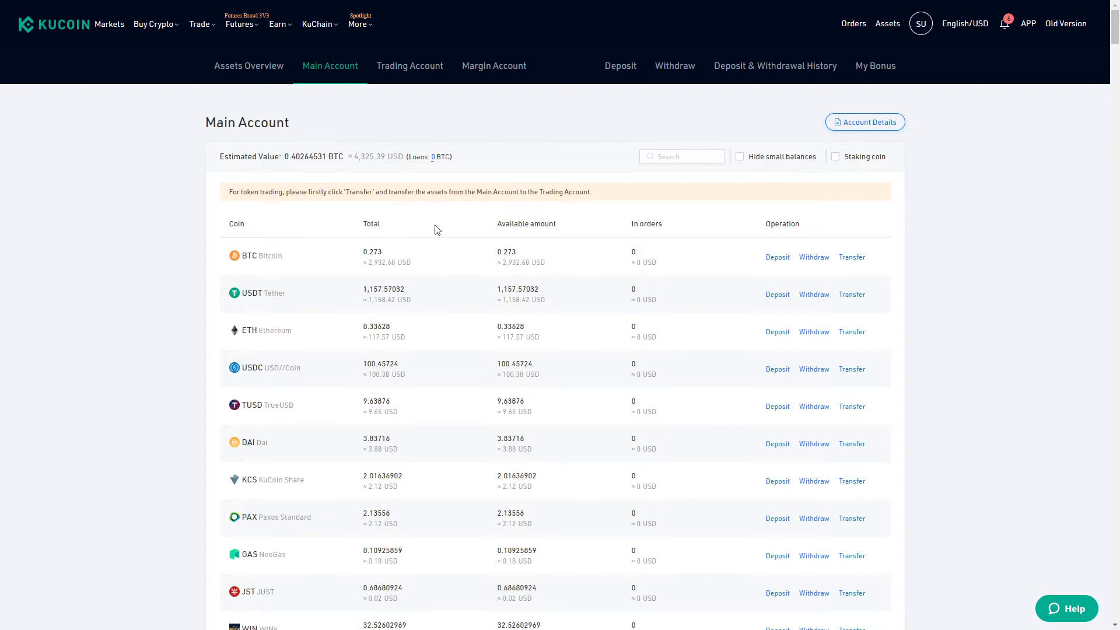
scroll(333, 244, down, 1)
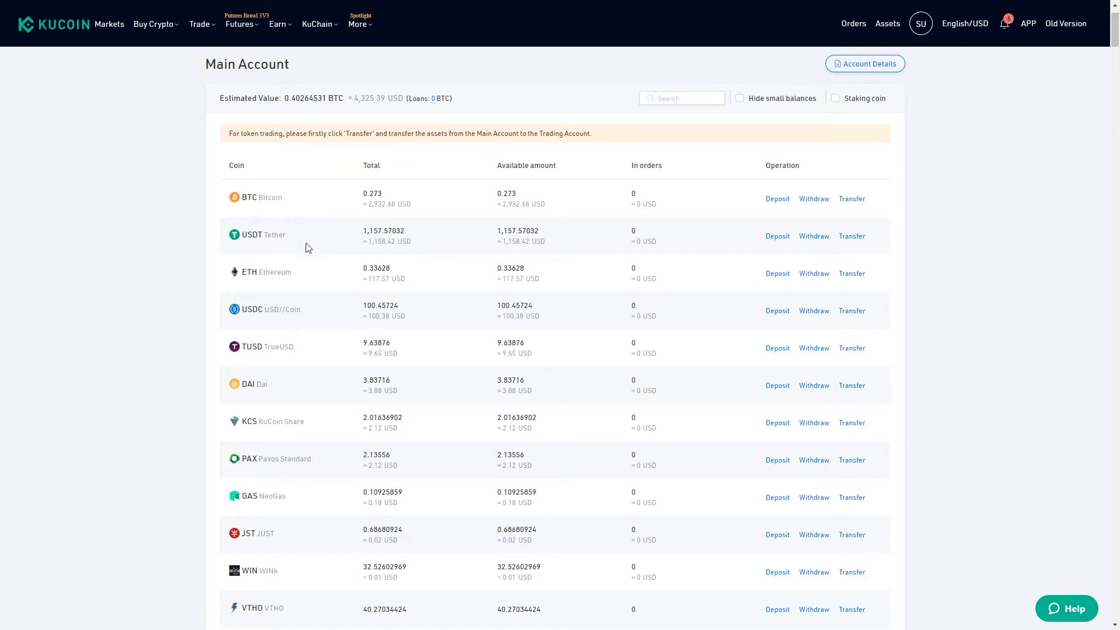
scroll(327, 298, up, 1)
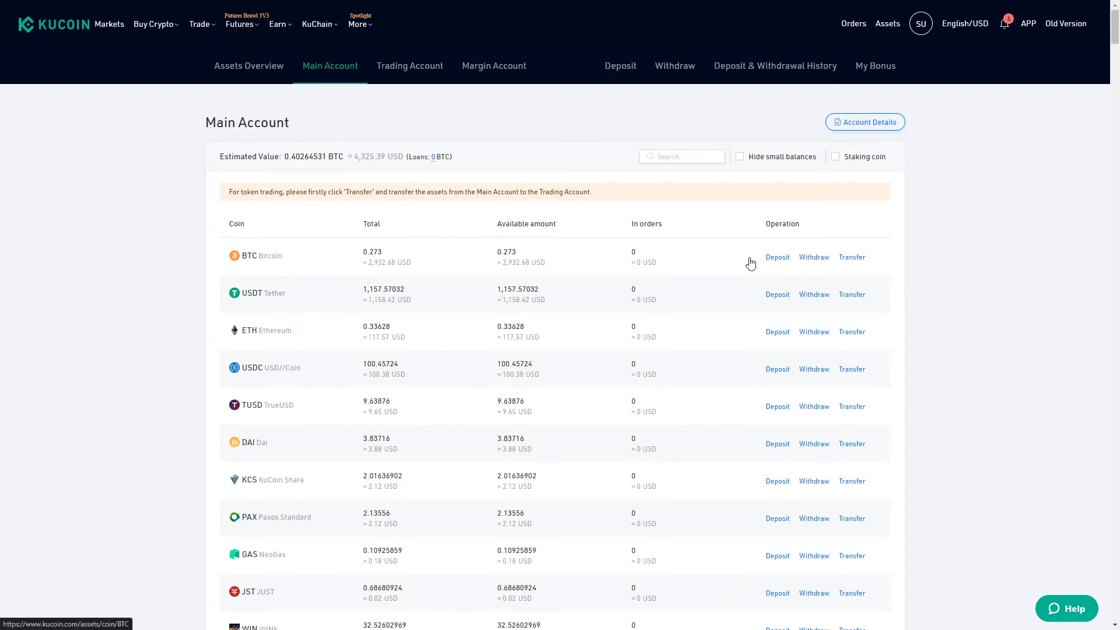
click(703, 257)
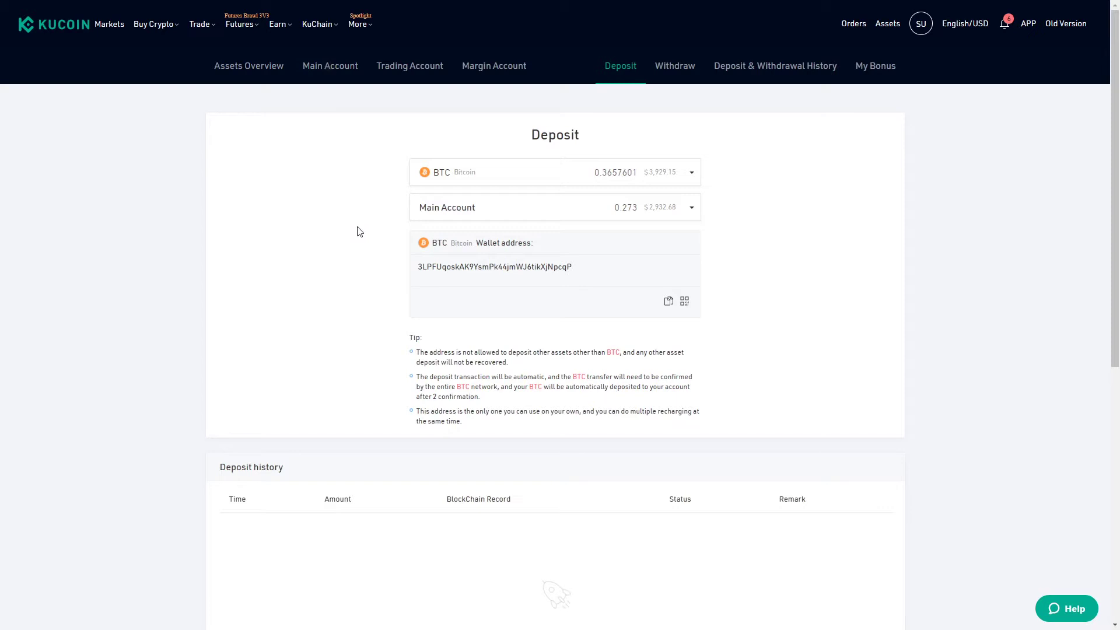
click(326, 82)
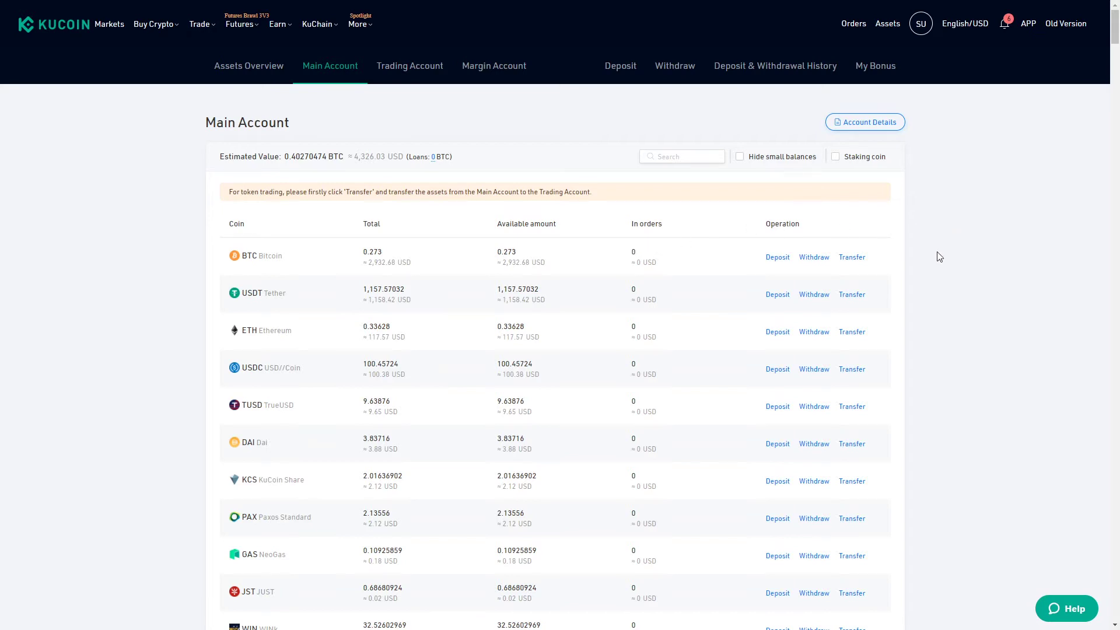
- Transfer the full available 0.273 BTC from the Main Account to the Trading Account
click(853, 258)
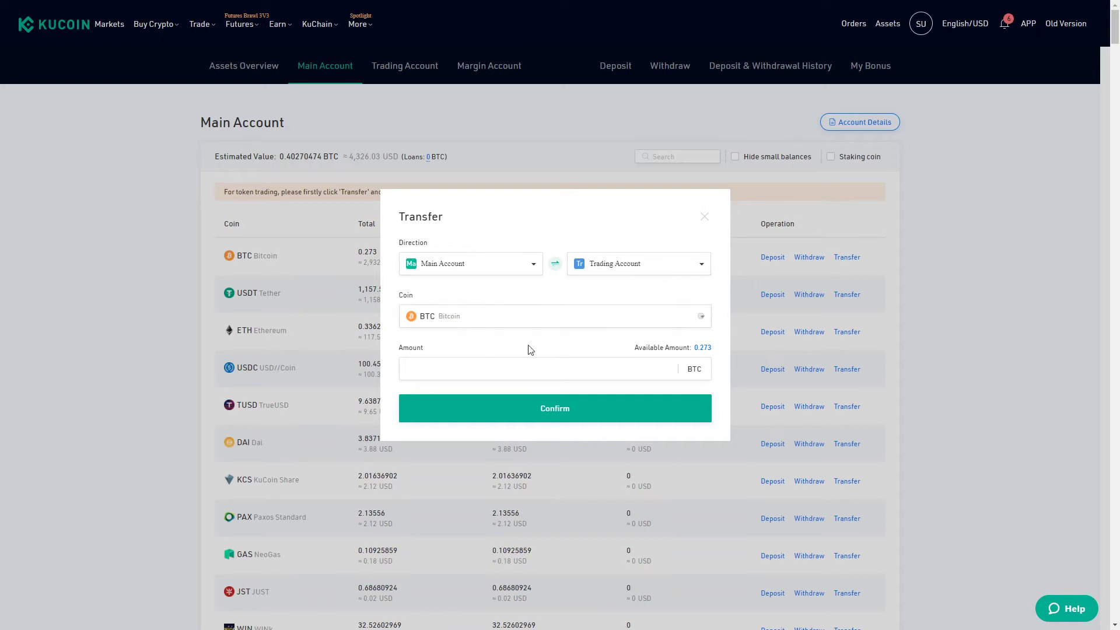
click(705, 349)
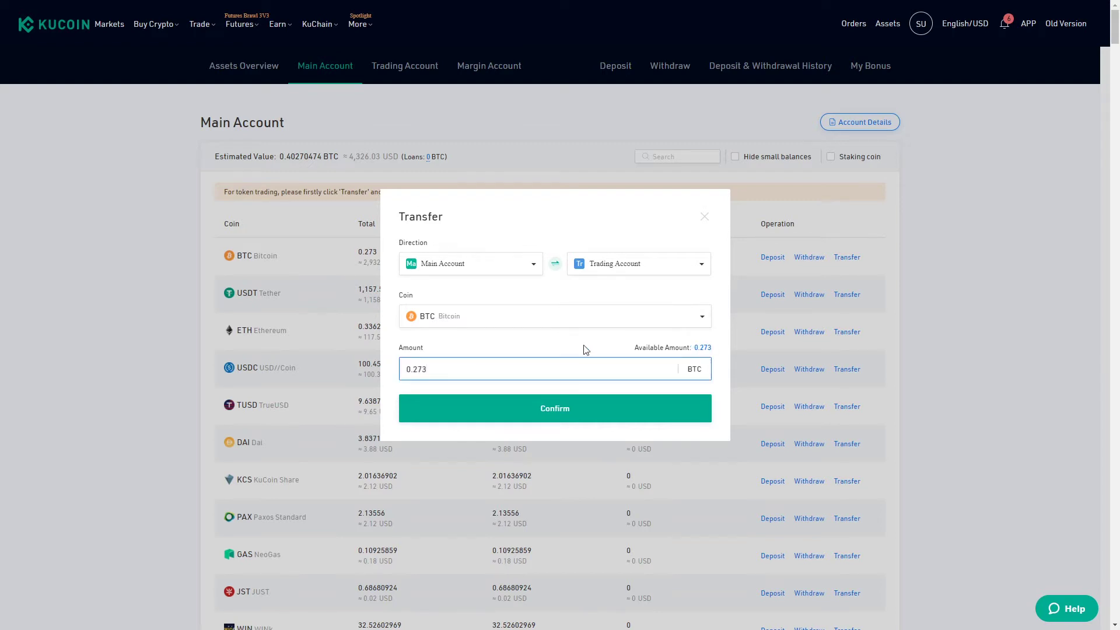
click(565, 411)
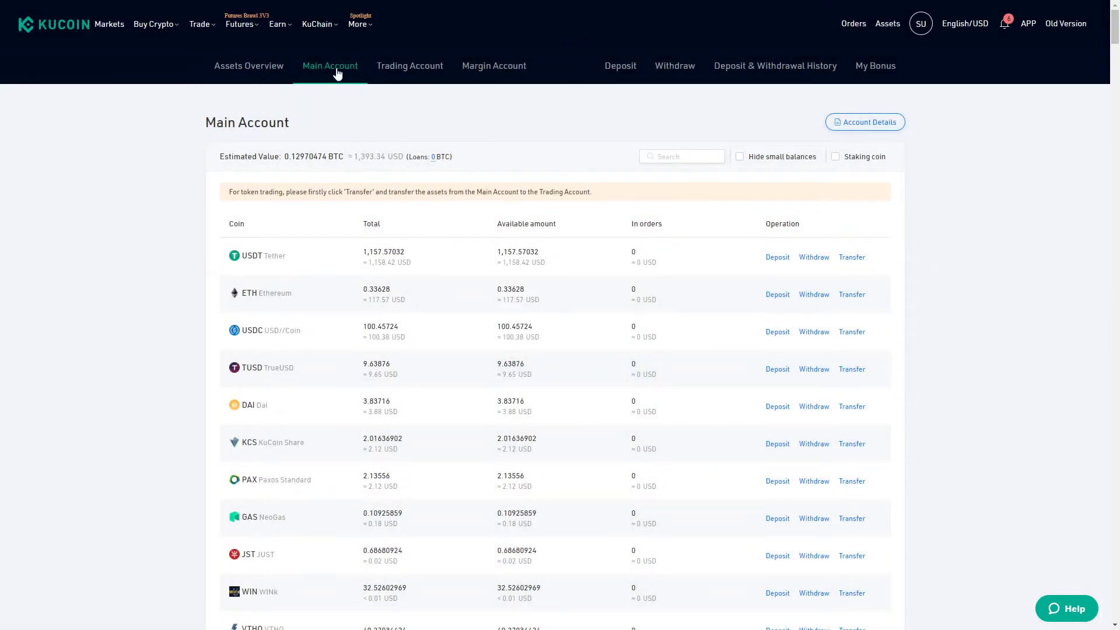
- Check the Trading Account BTC total of 0.3657601 and bring up the BTC trading pairs
click(413, 77)
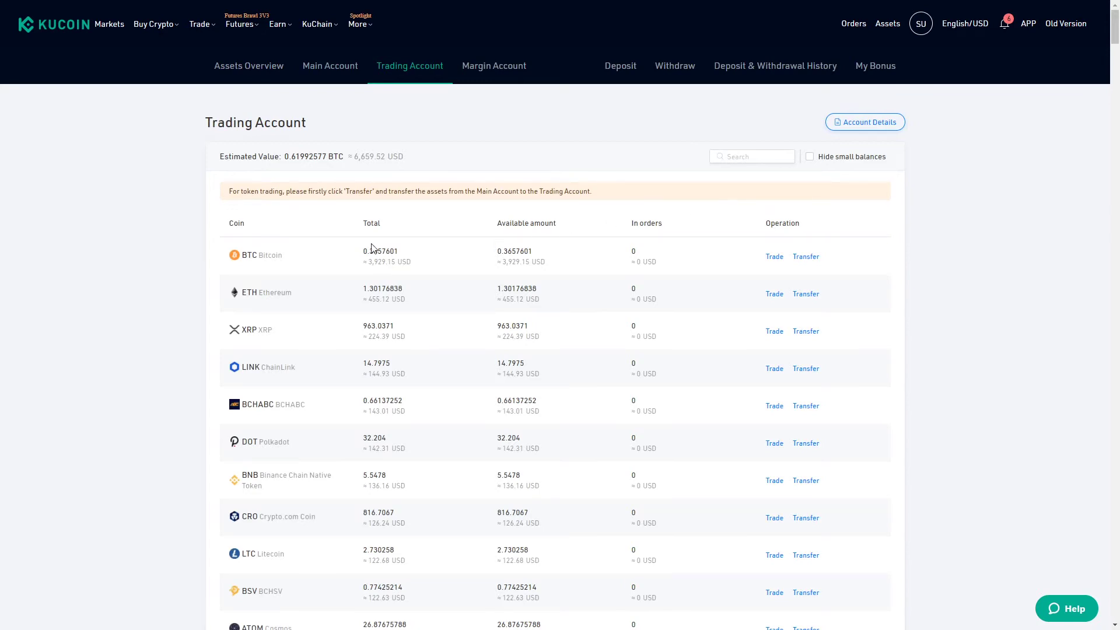
drag(370, 251, 399, 250)
click(462, 242)
mouse_move(771, 259)
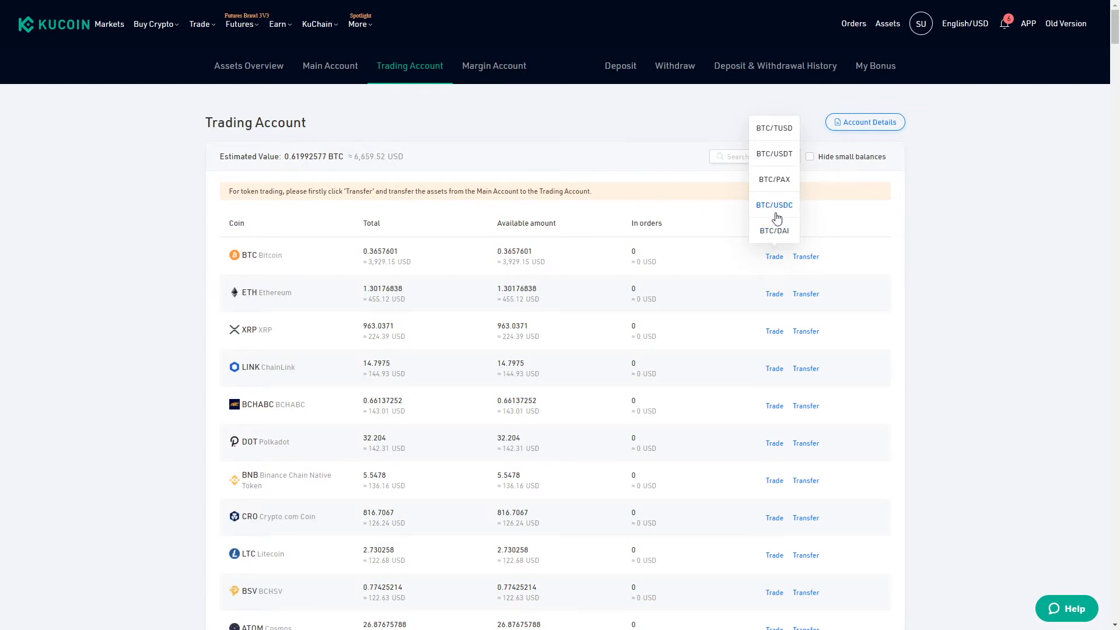
- Choose BTC/USDT from the BTC row's trading pair list
click(774, 154)
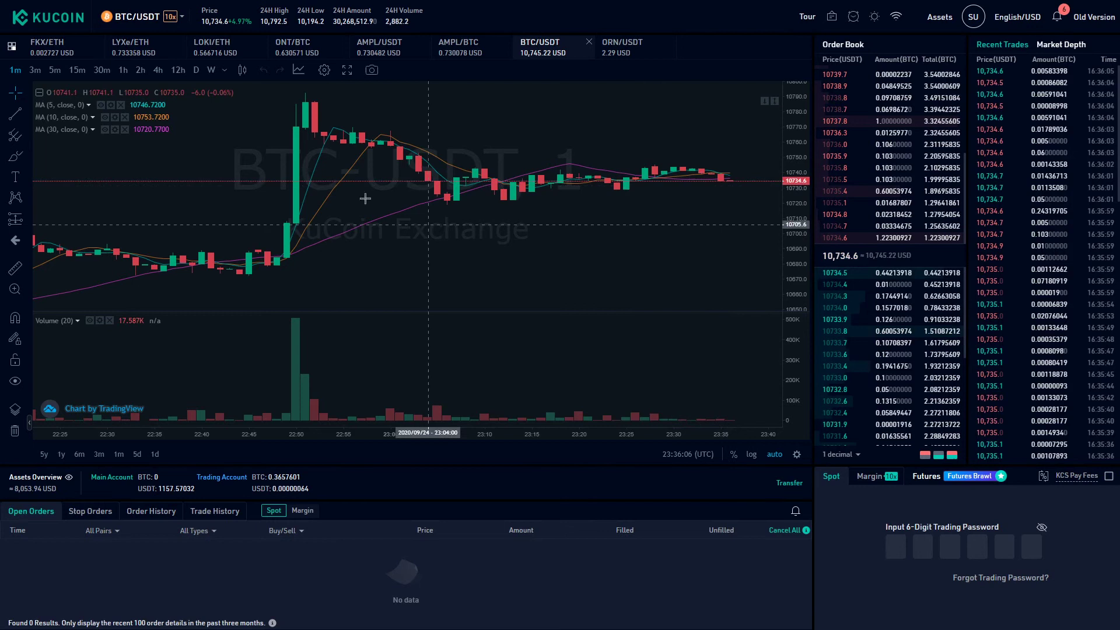
- Switch the BTC/USDT price chart from hourly to daily candles and scroll the trading page
click(124, 70)
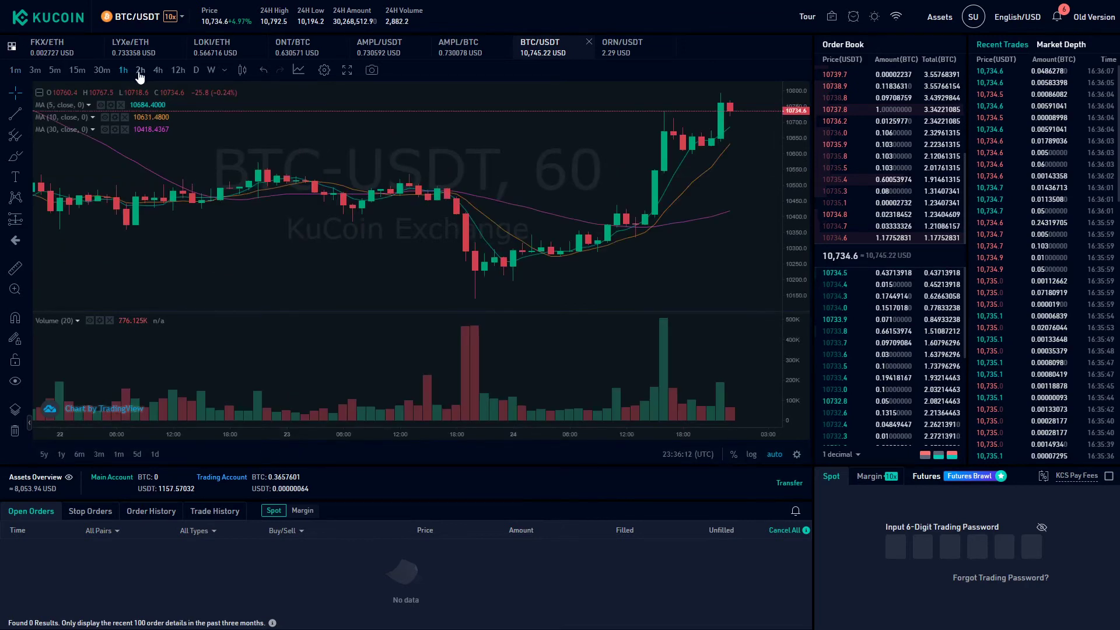
click(196, 70)
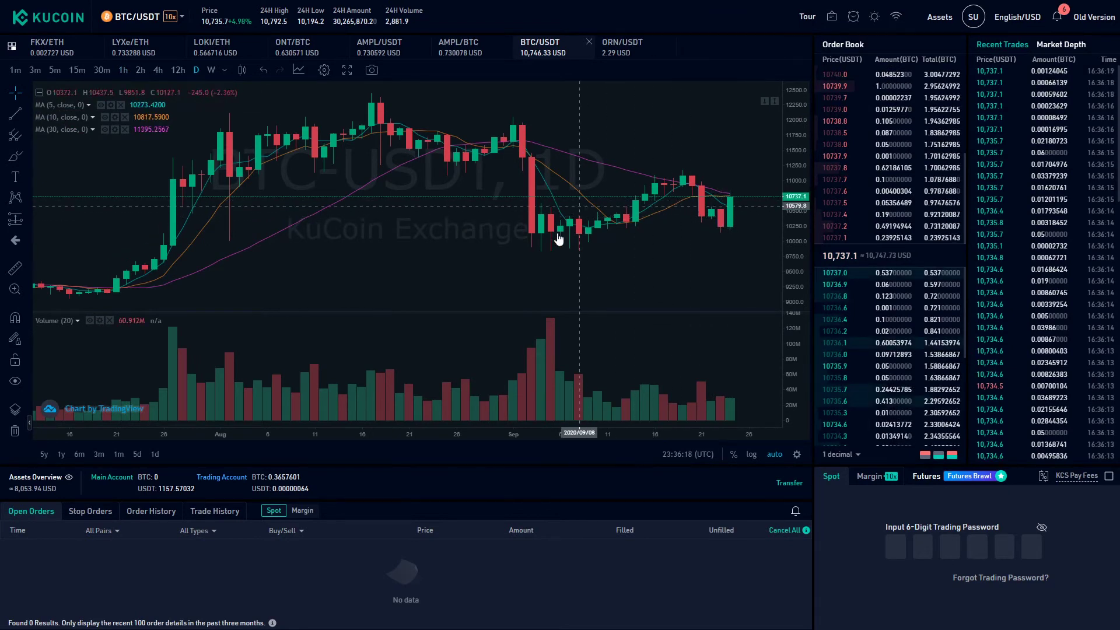
scroll(350, 245, down, 2)
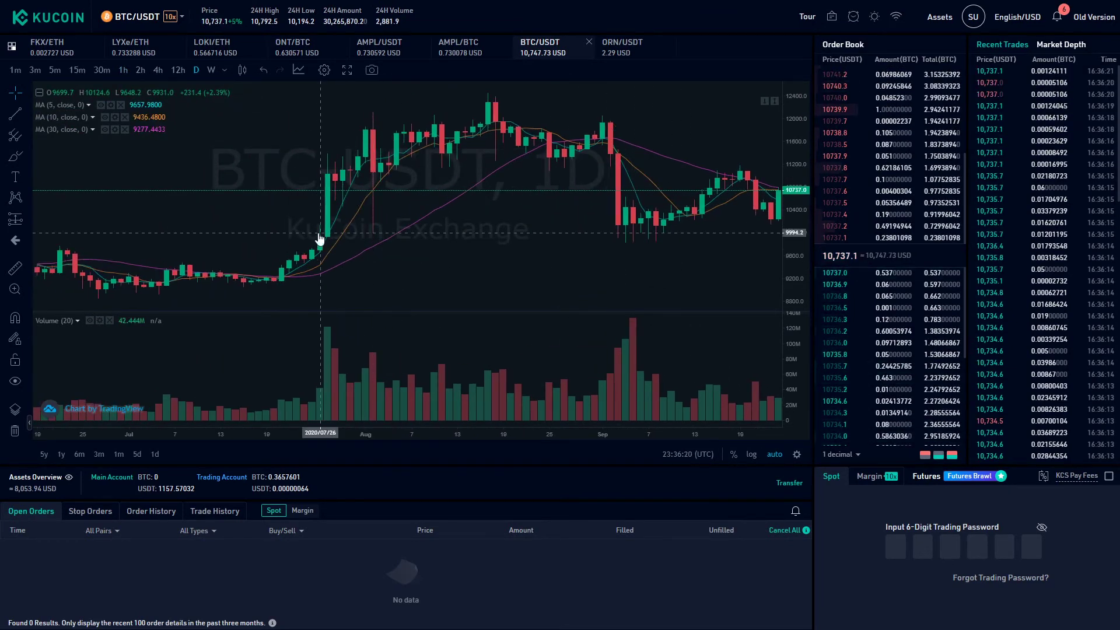
scroll(445, 258, right, 1)
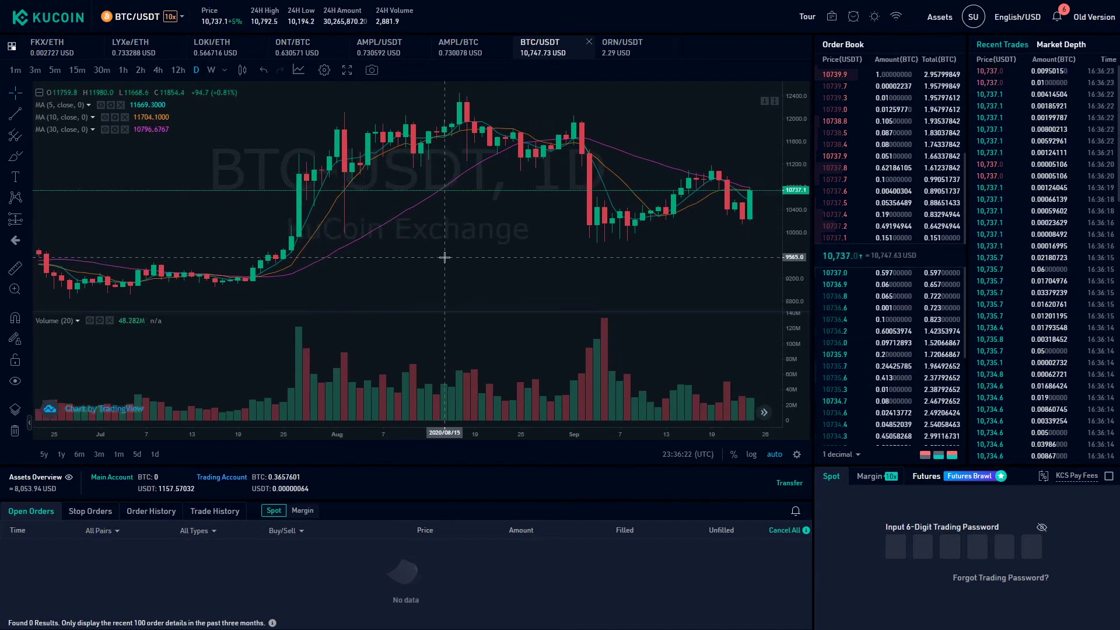
mouse_move(884, 242)
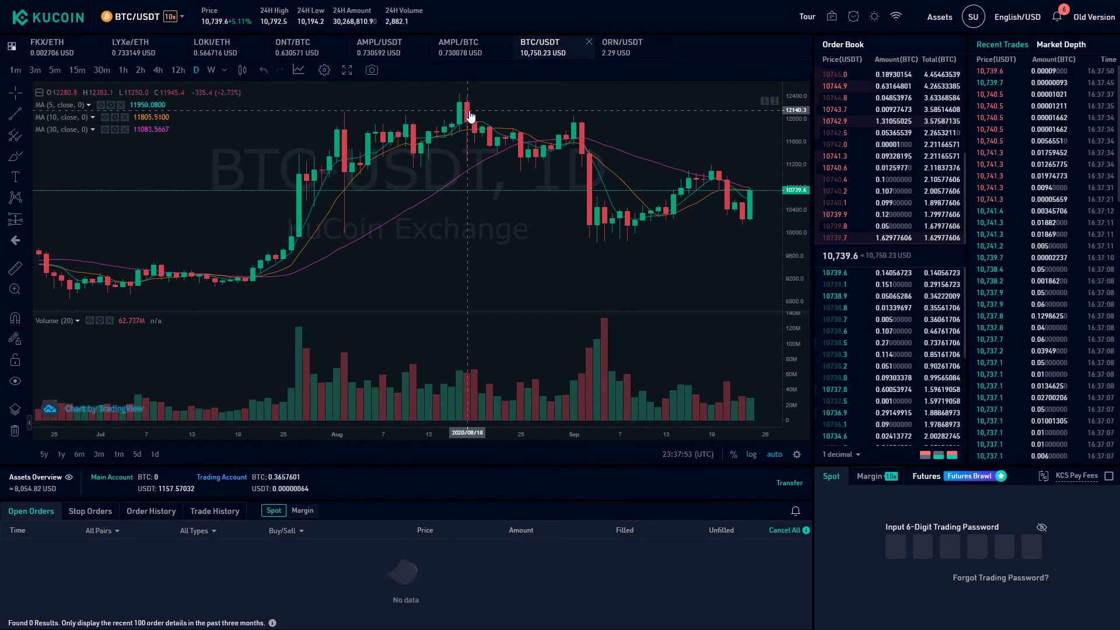
- Browse the KCS, USDT and ALTS spot market lists in the pair selector
click(156, 22)
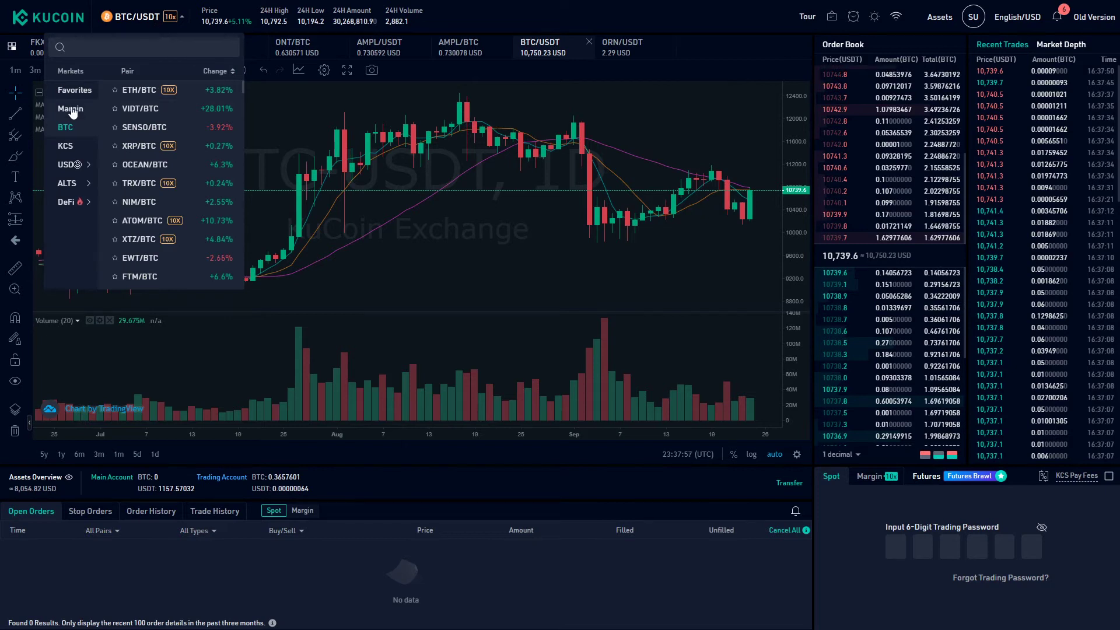
click(70, 148)
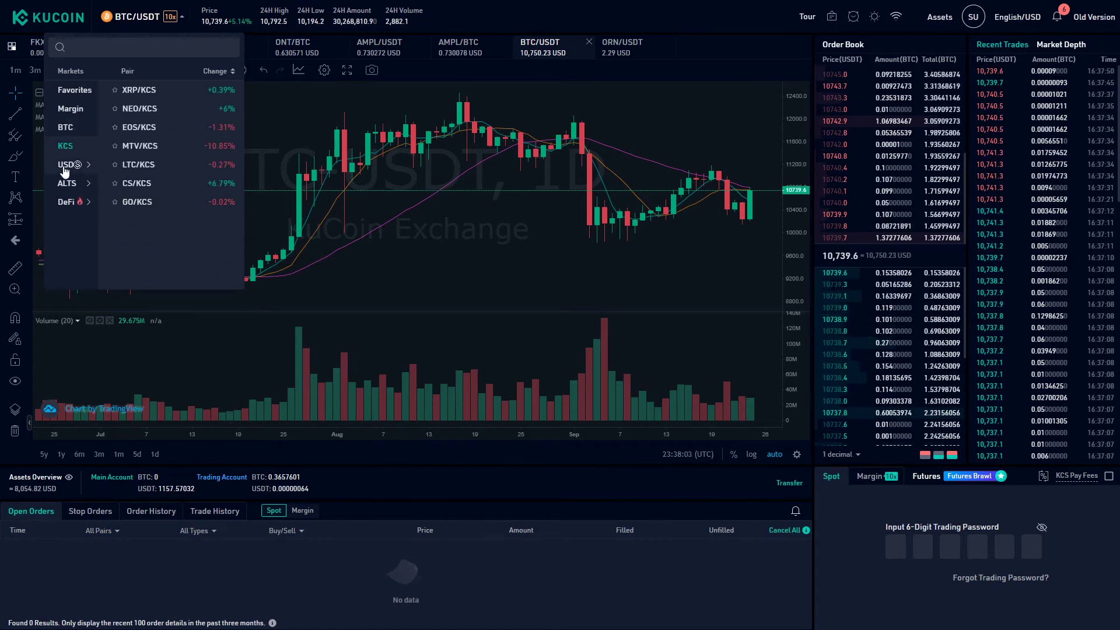
click(69, 173)
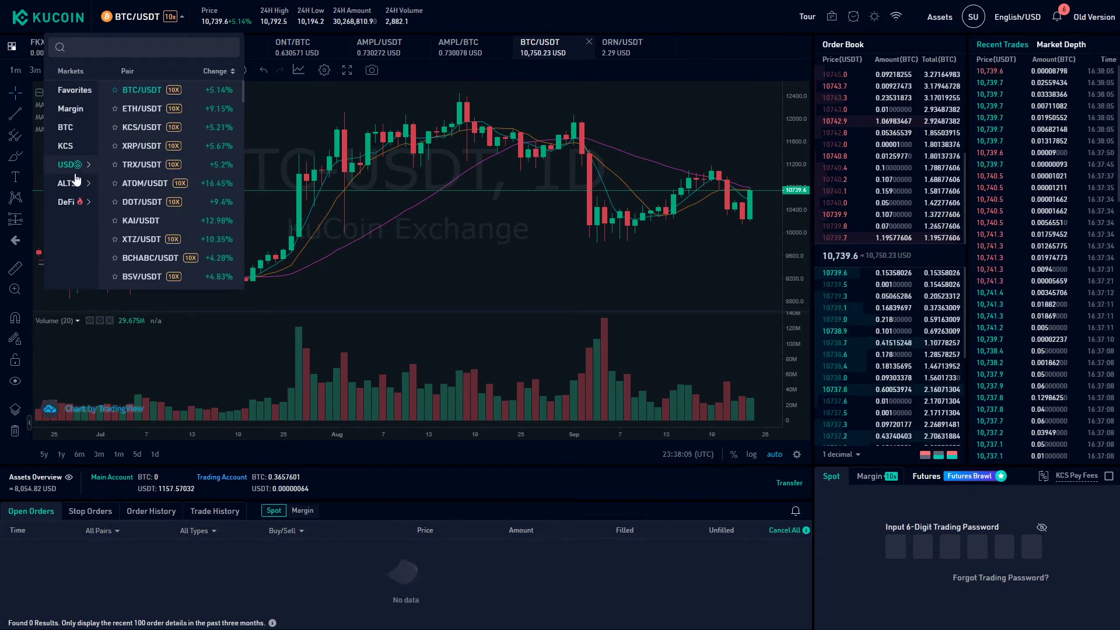
scroll(143, 175, down, 1)
scroll(146, 181, down, 10)
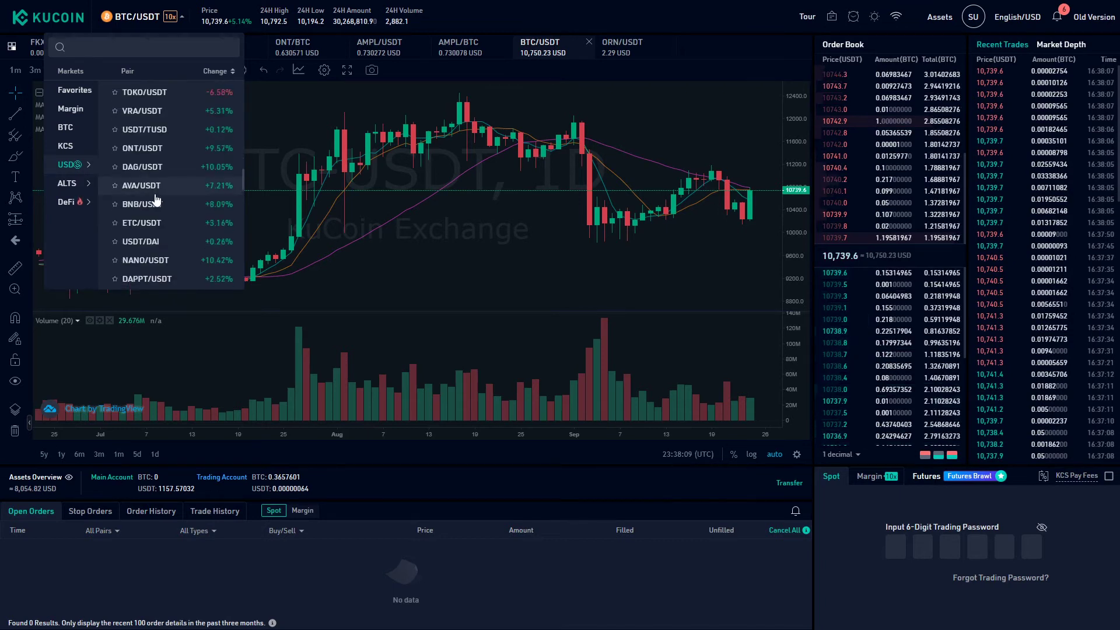
click(76, 184)
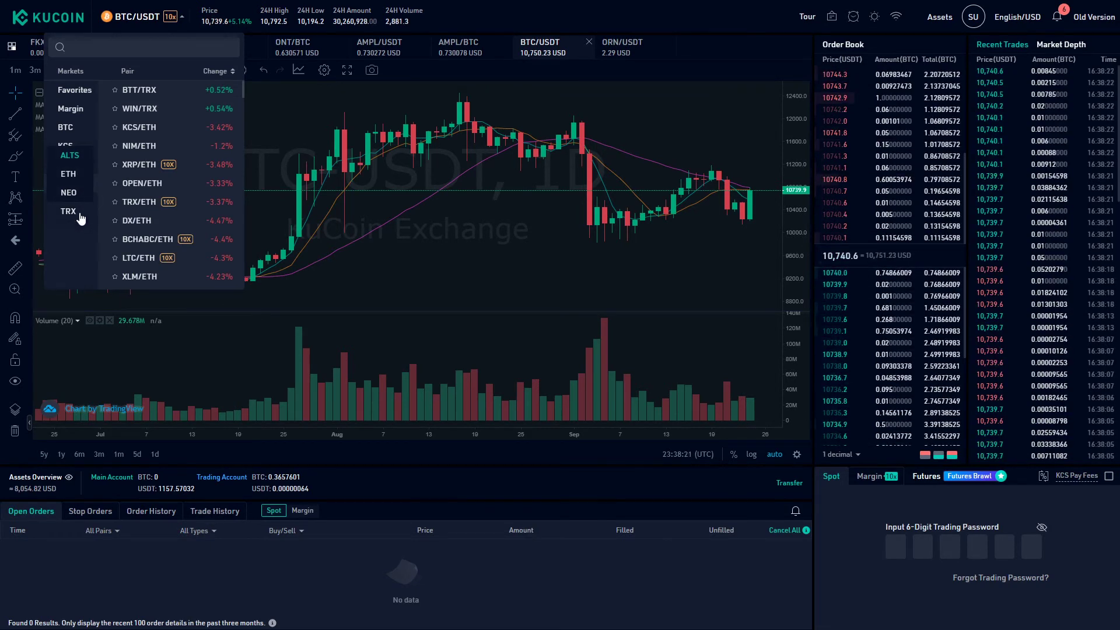
scroll(156, 199, down, 3)
scroll(157, 204, down, 5)
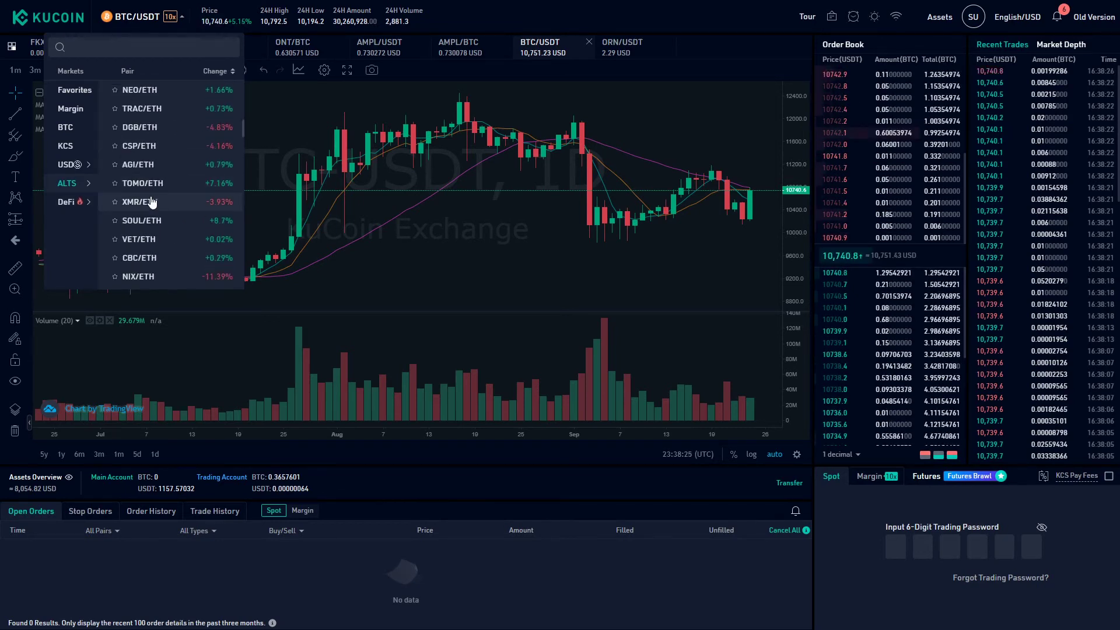
- Scroll through the BTC-quoted pairs and select the BNB/BTC market
click(81, 128)
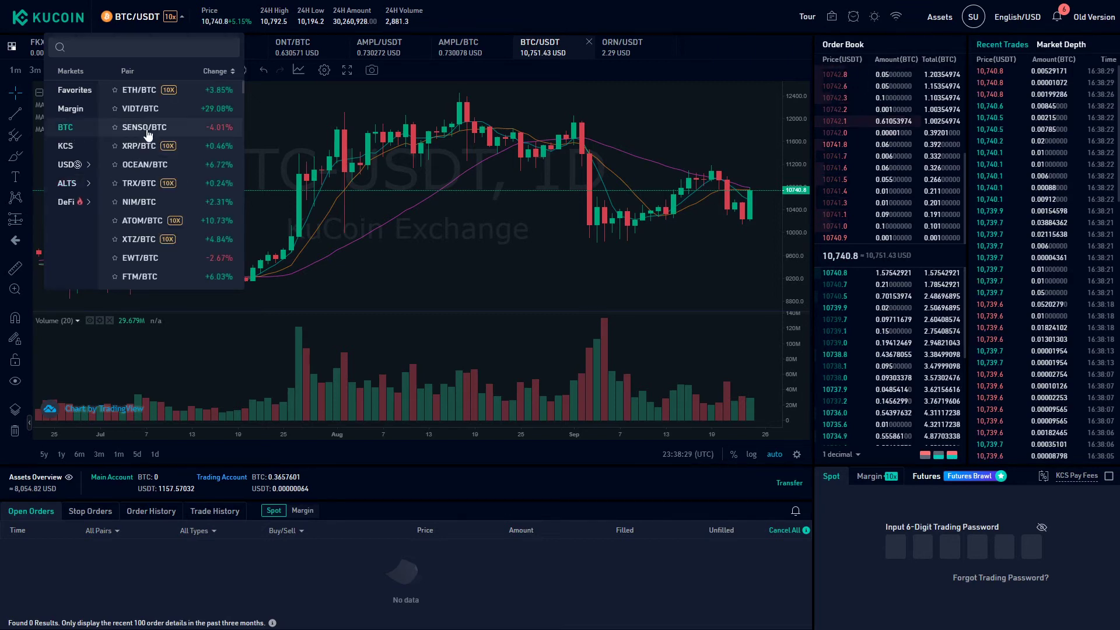
scroll(148, 140, down, 4)
scroll(154, 134, down, 5)
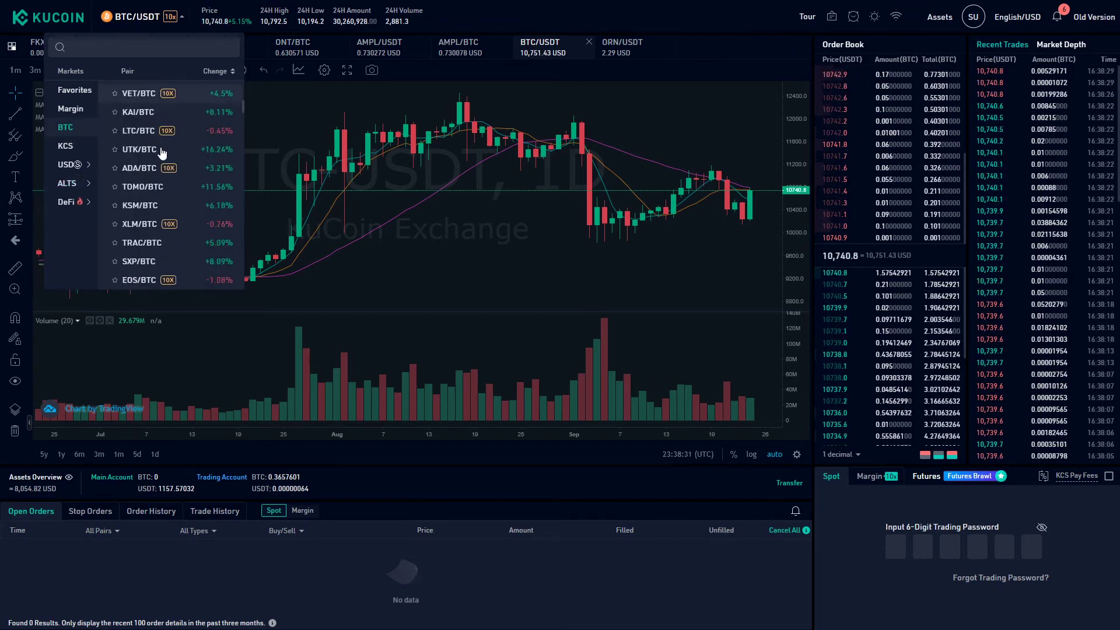
scroll(163, 169, down, 5)
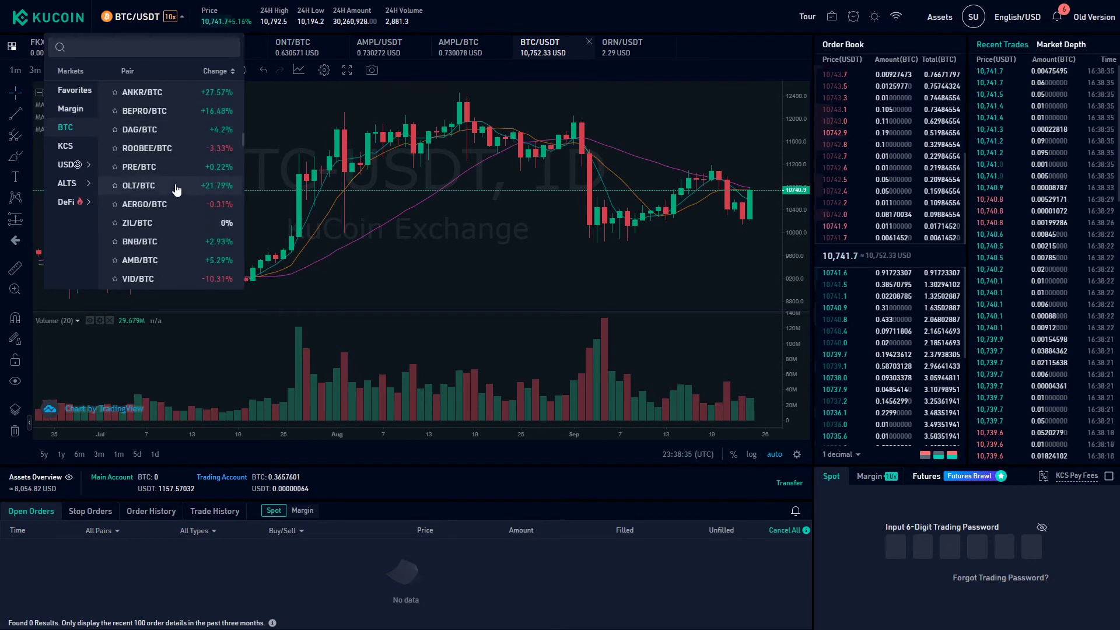
click(151, 243)
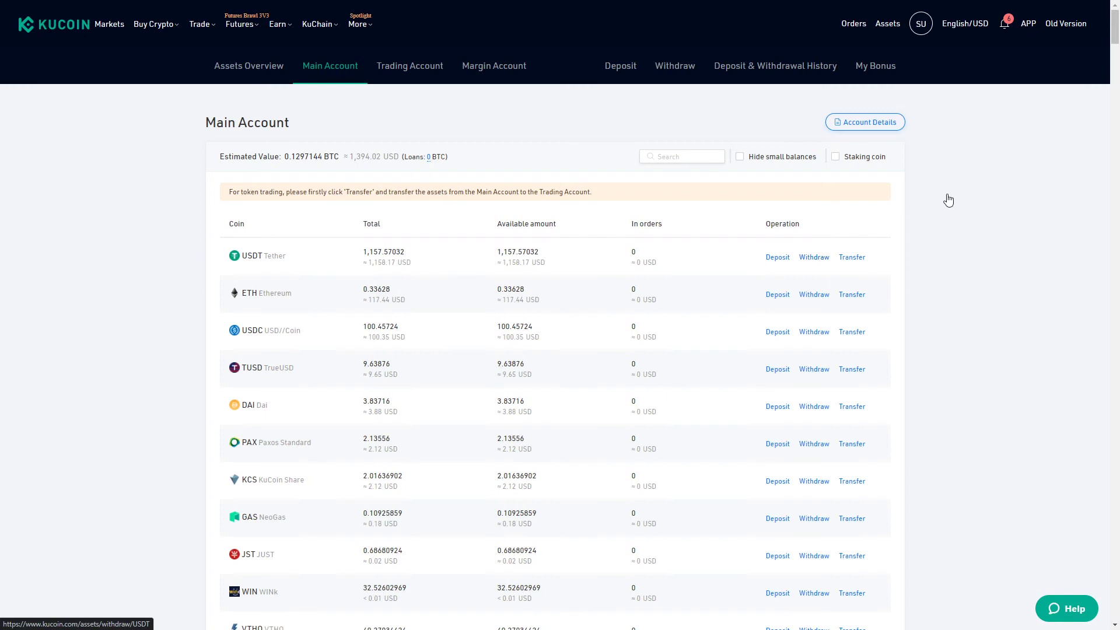
- Start a USDT withdrawal from the Main Account's USDT row
click(815, 258)
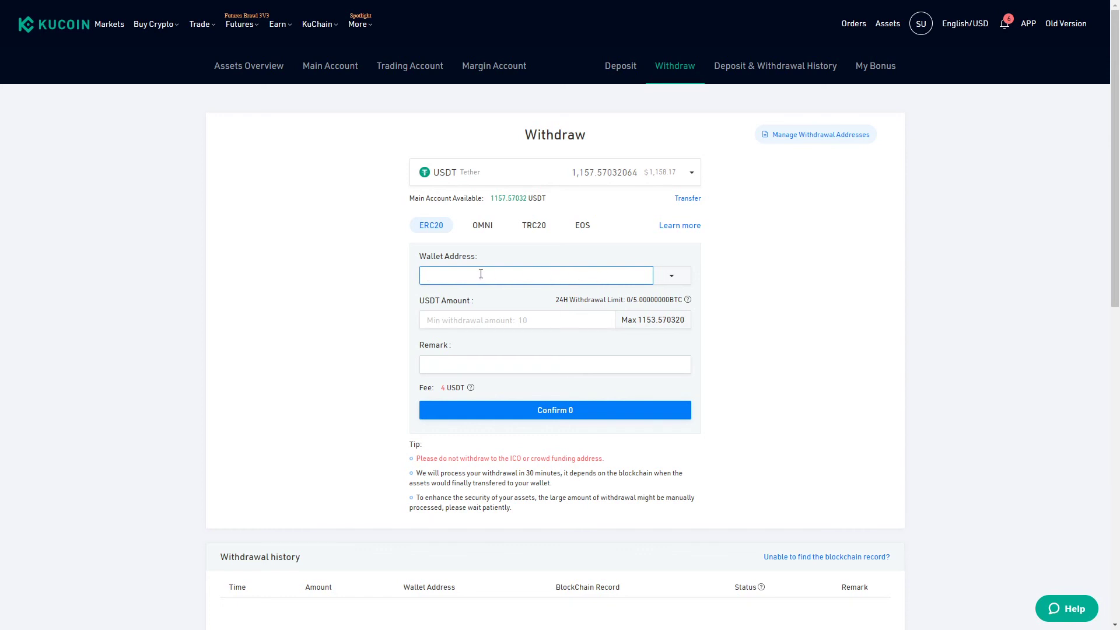
- Fill the USDT withdrawal amount with the 1153.570320 maximum, leaving the wallet address blank
click(537, 329)
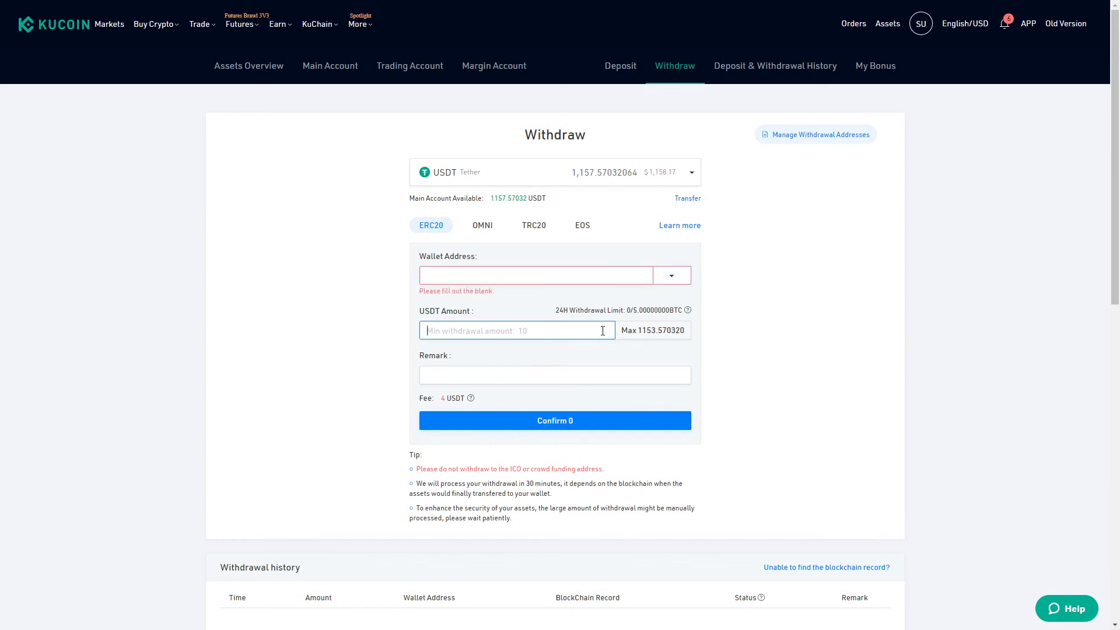
click(640, 330)
click(601, 332)
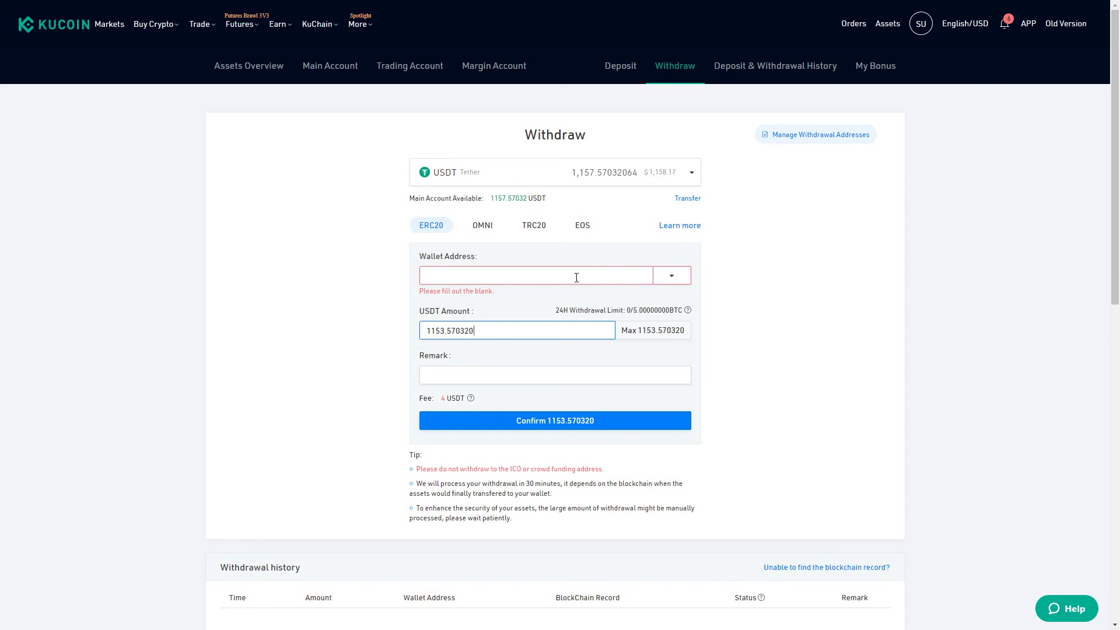
click(444, 272)
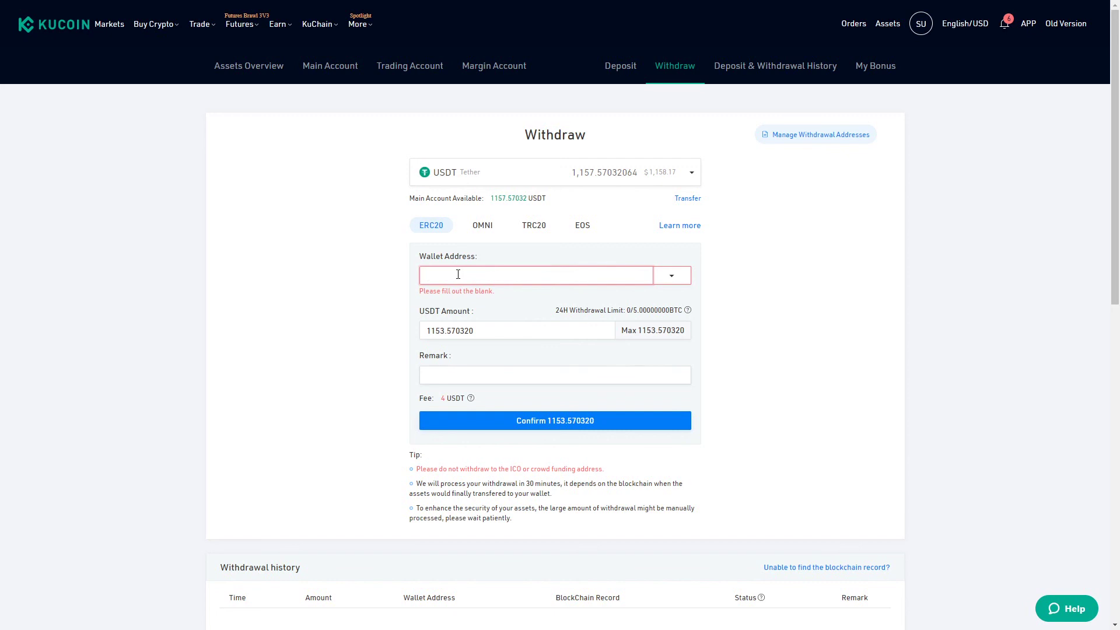
key(alt+Left)
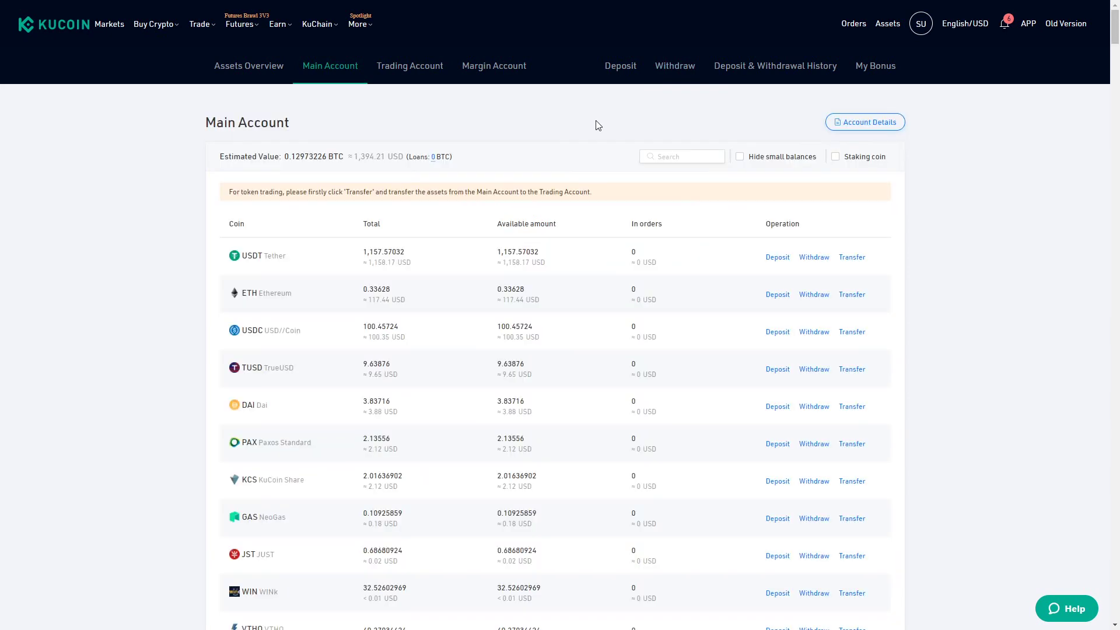